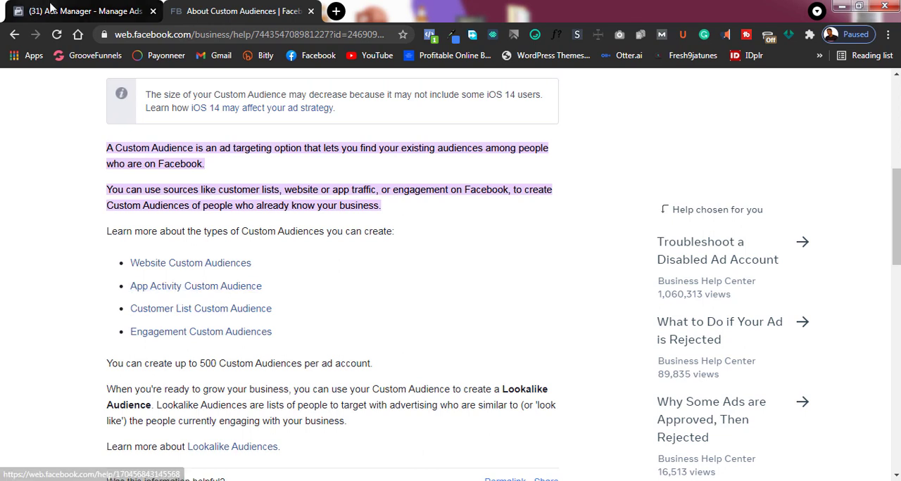
- Switch from the help article to Ads Manager and open the Audiences page of the ad account
click(74, 11)
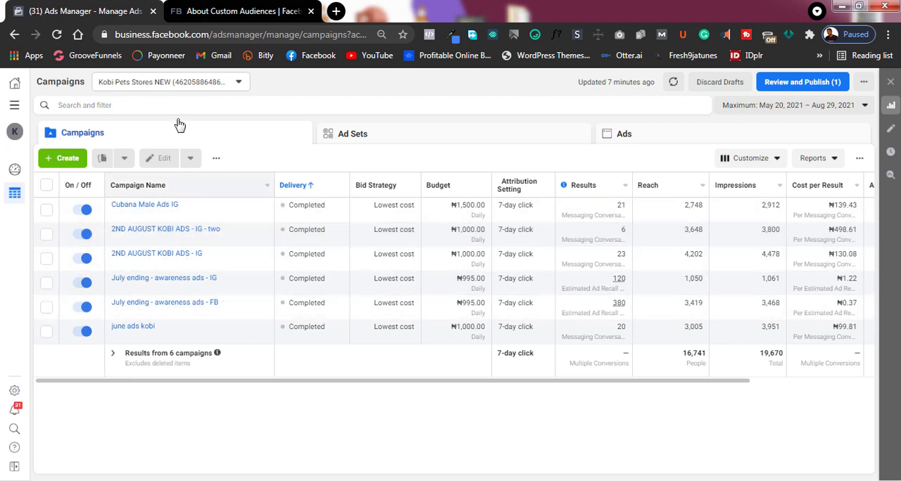
click(13, 106)
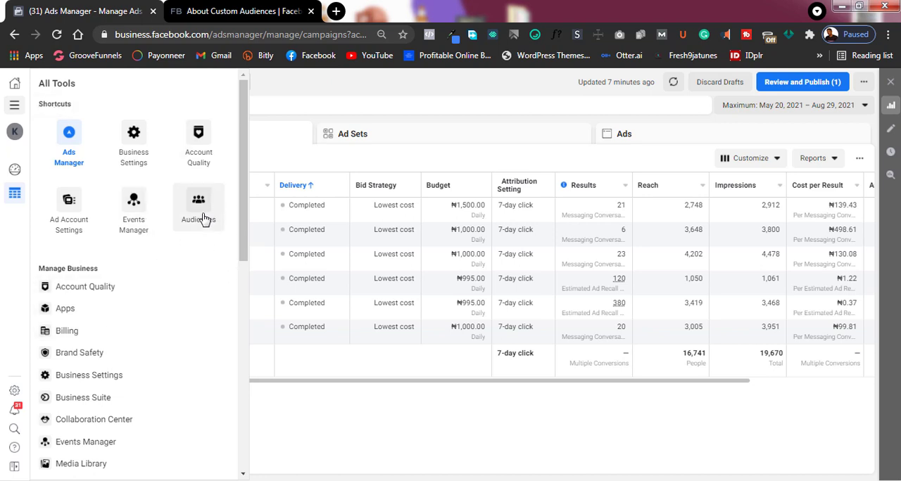
click(202, 219)
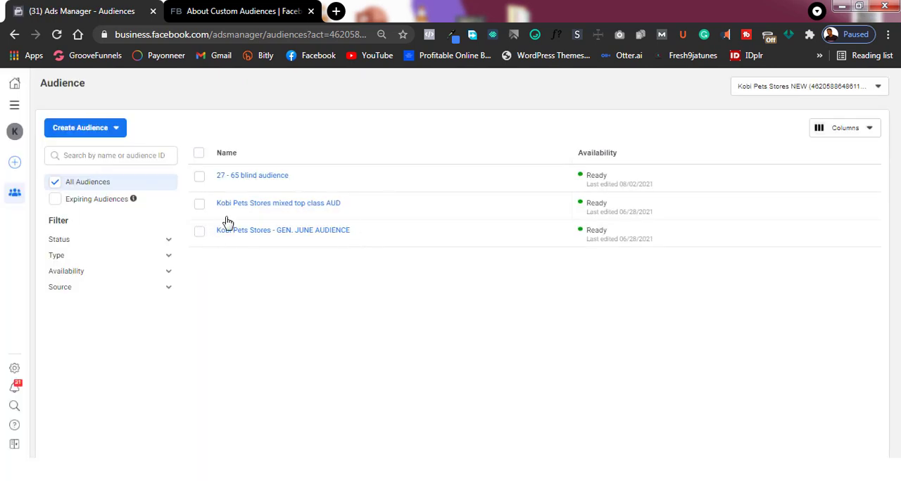
mouse_move(227, 220)
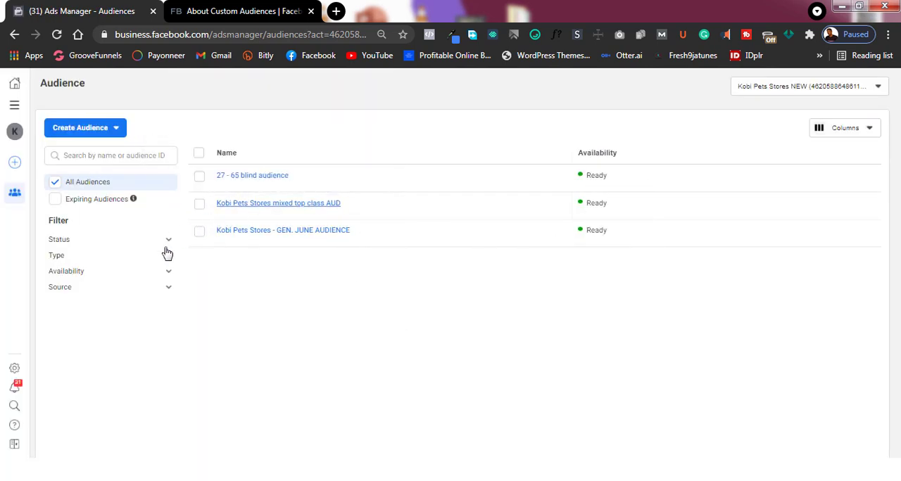
mouse_move(291, 223)
- Start creating a custom audience with Video as its source
click(83, 137)
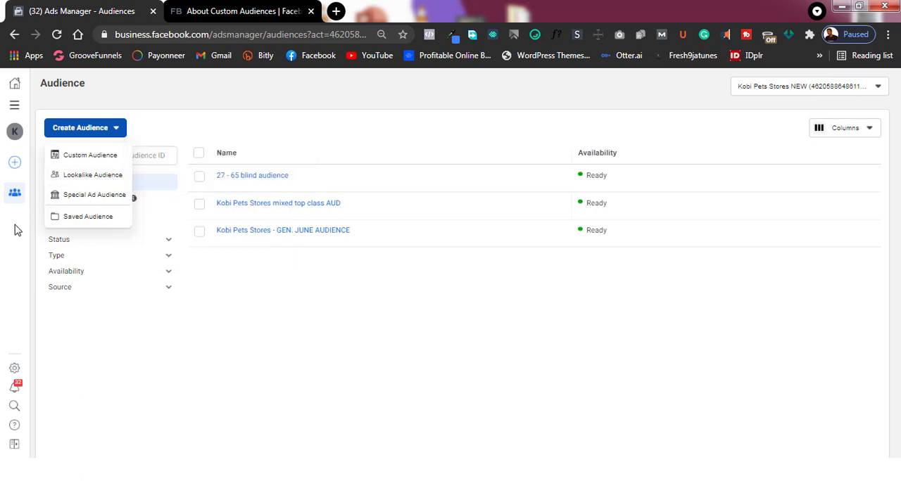
mouse_move(113, 175)
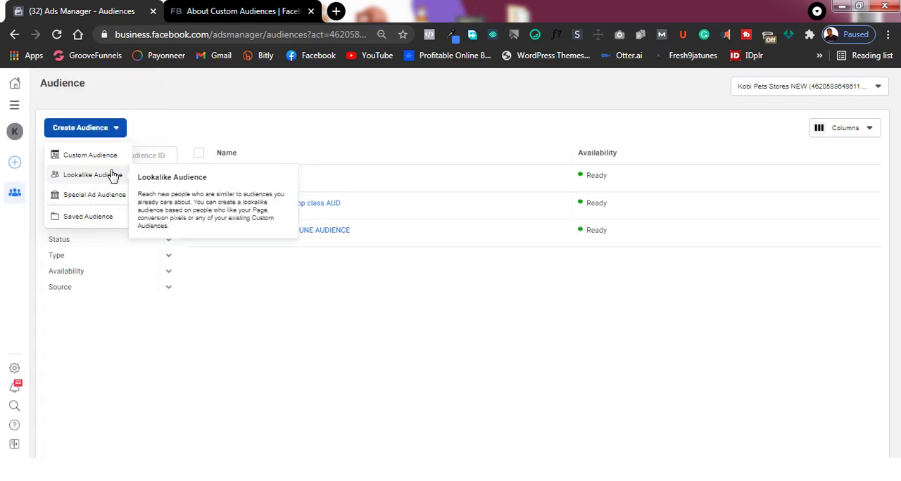
mouse_move(74, 157)
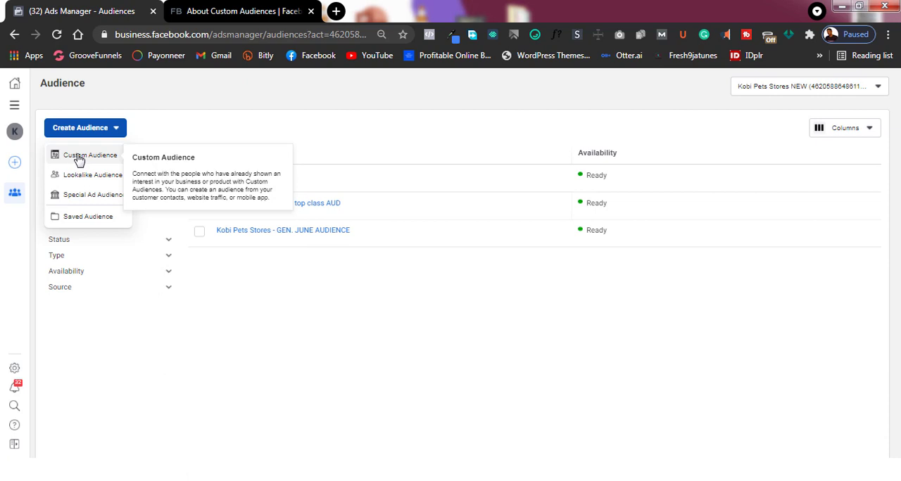
click(79, 157)
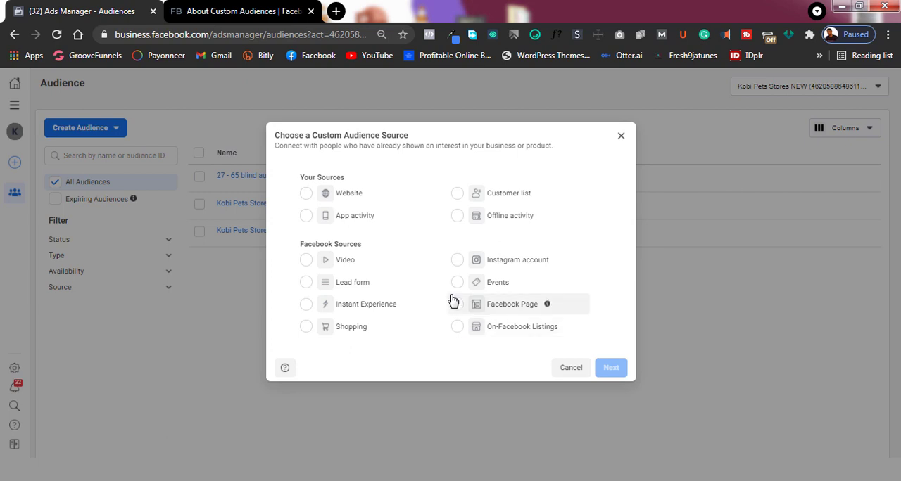
click(307, 261)
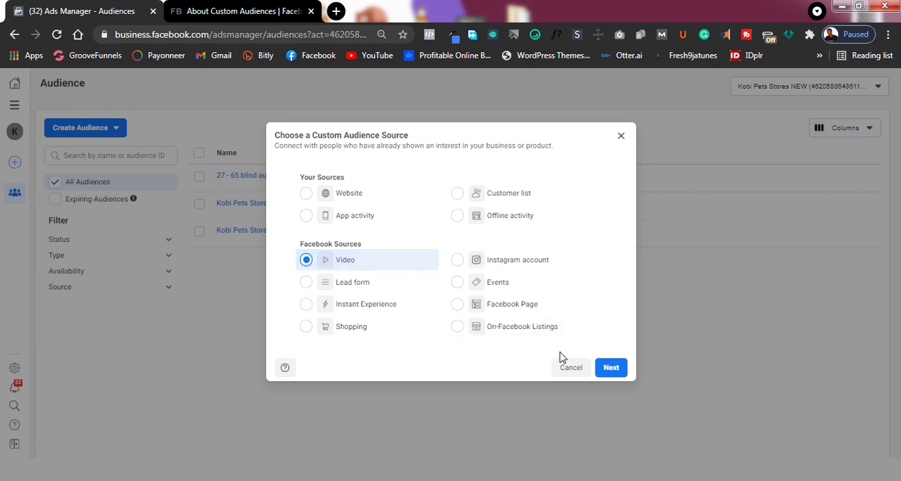
click(608, 369)
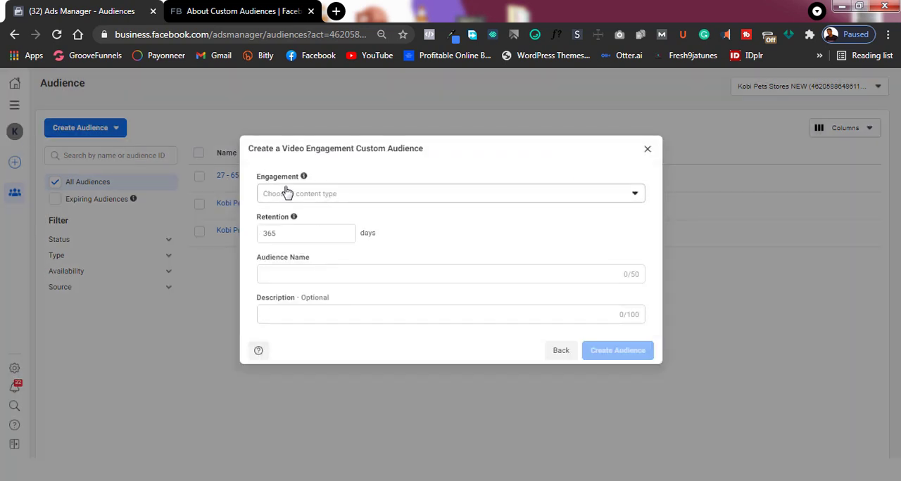
- Set the engagement to people who have watched at 50% of your video and open the video selection
click(470, 202)
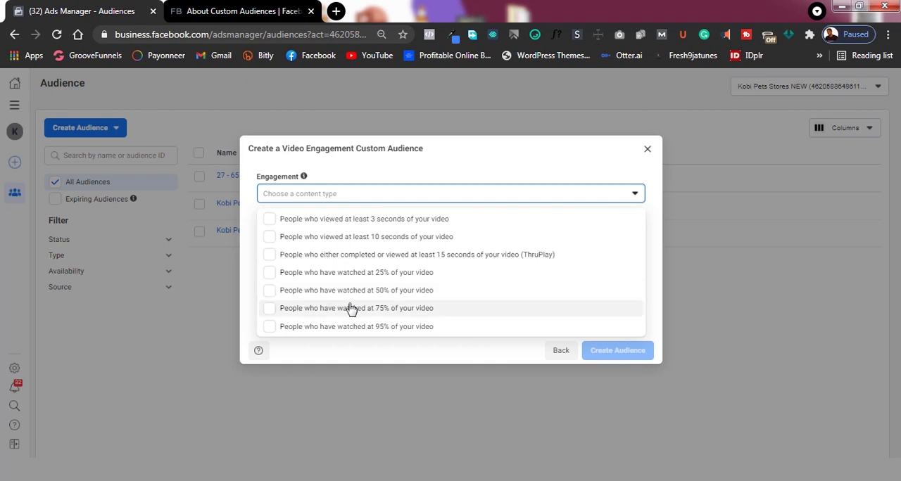
click(270, 296)
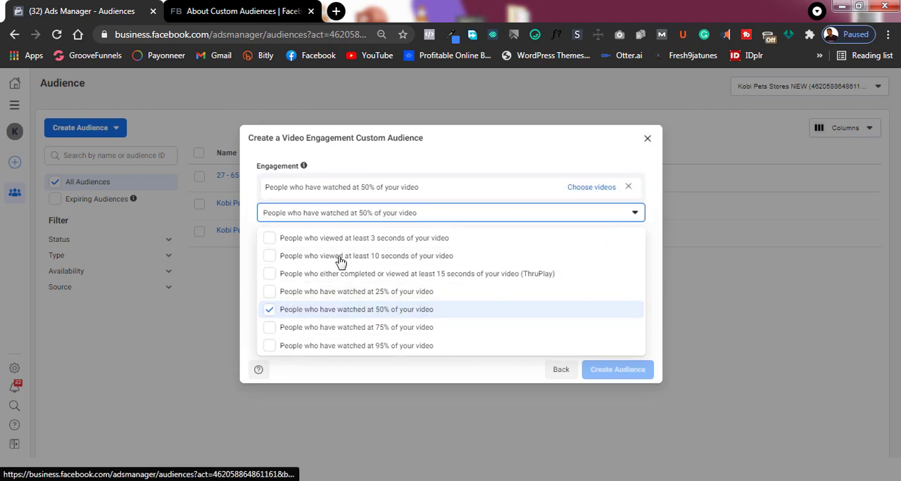
click(592, 187)
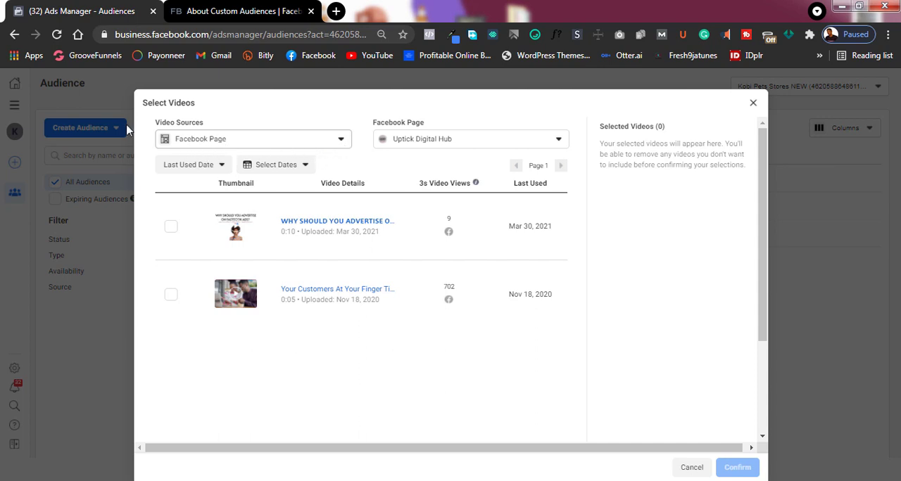
- Choose the Kobi Pets Stores Facebook Page under kobipetsstores as the source of the videos
click(259, 146)
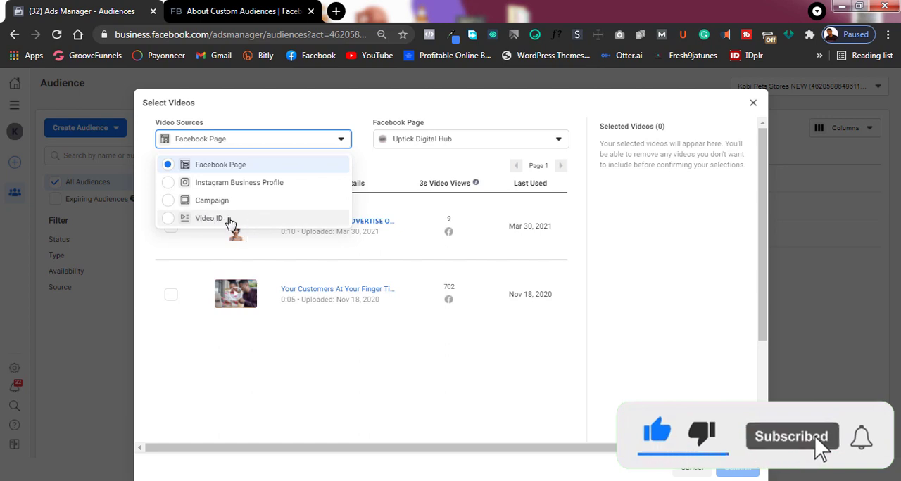
drag(619, 164, 623, 165)
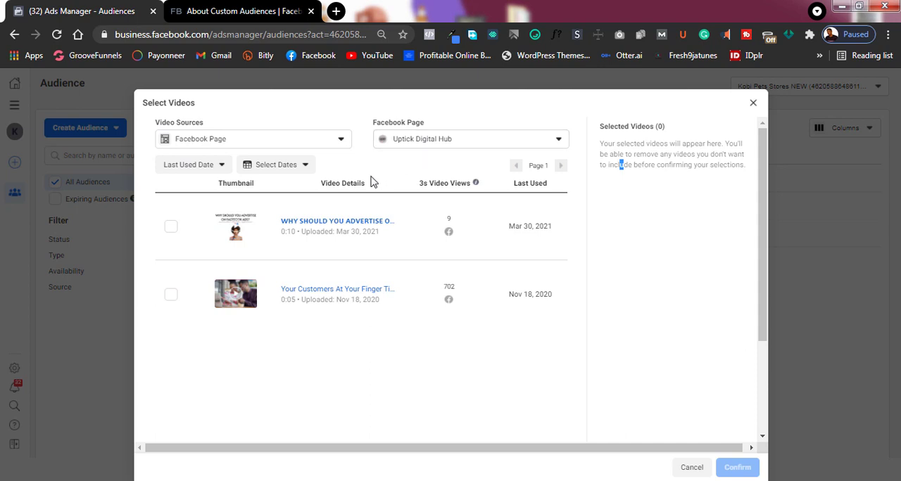
click(478, 143)
scroll(422, 235, down, 3)
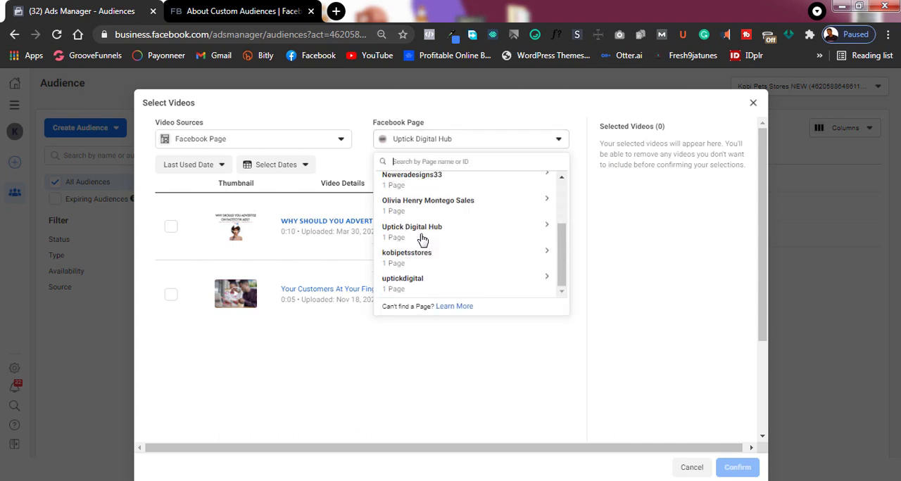
scroll(417, 252, up, 2)
scroll(418, 278, down, 2)
click(418, 257)
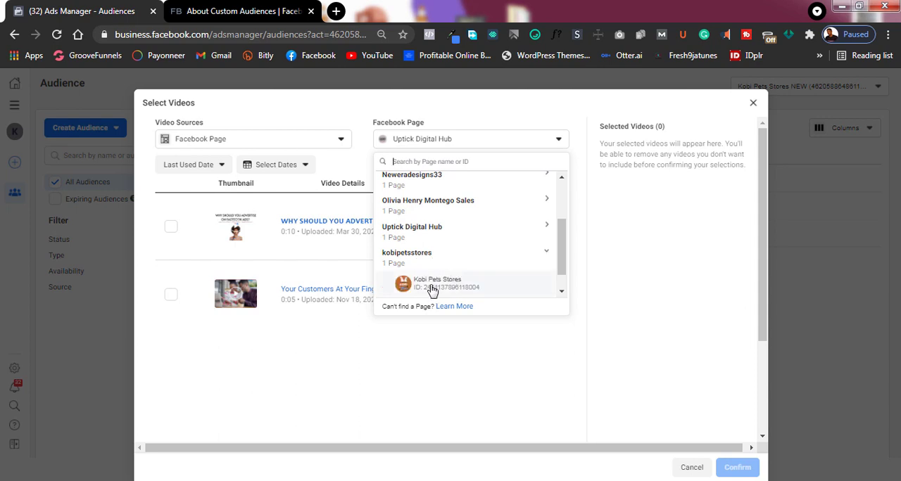
click(436, 288)
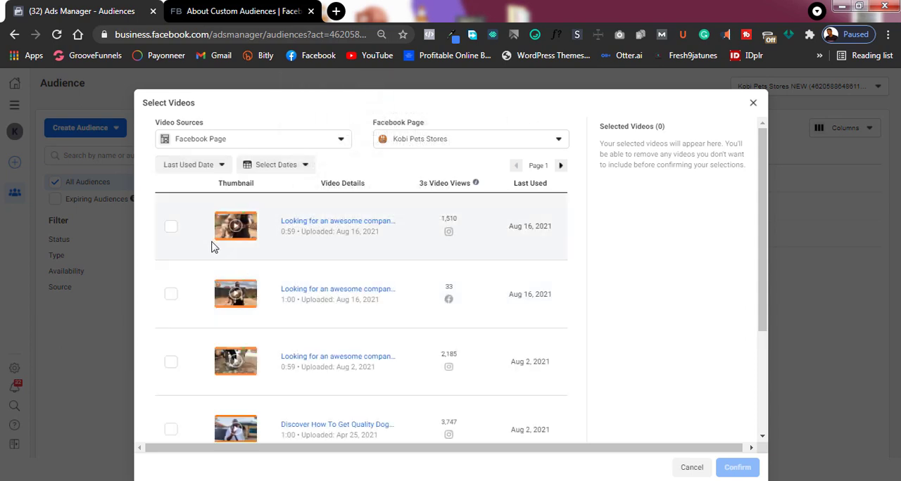
- Select the three most recently used "Looking for an awesome compan…" videos, two from Aug 16 and one from Aug 2, 2021, and confirm them
scroll(255, 233, down, 3)
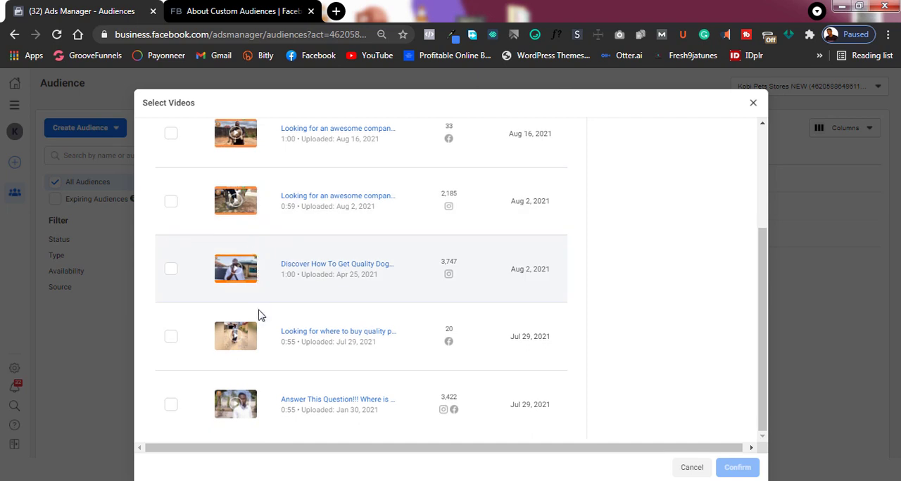
scroll(259, 325, up, 3)
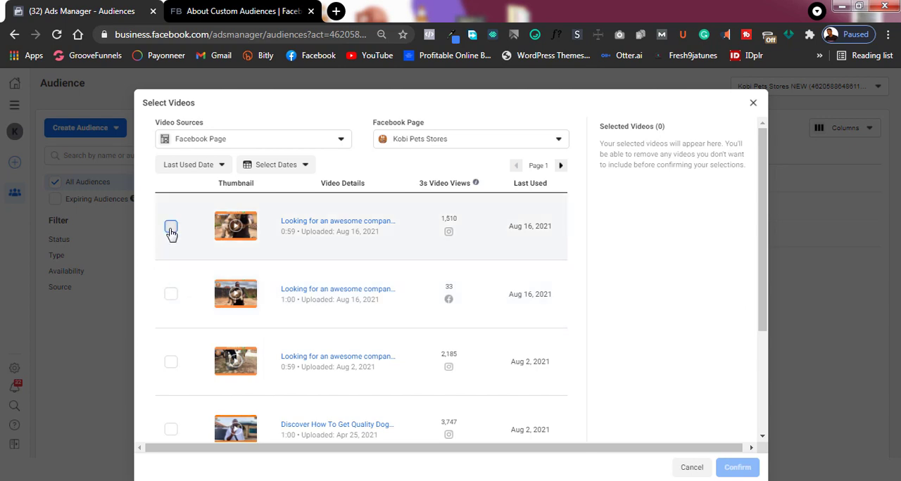
click(171, 228)
click(171, 294)
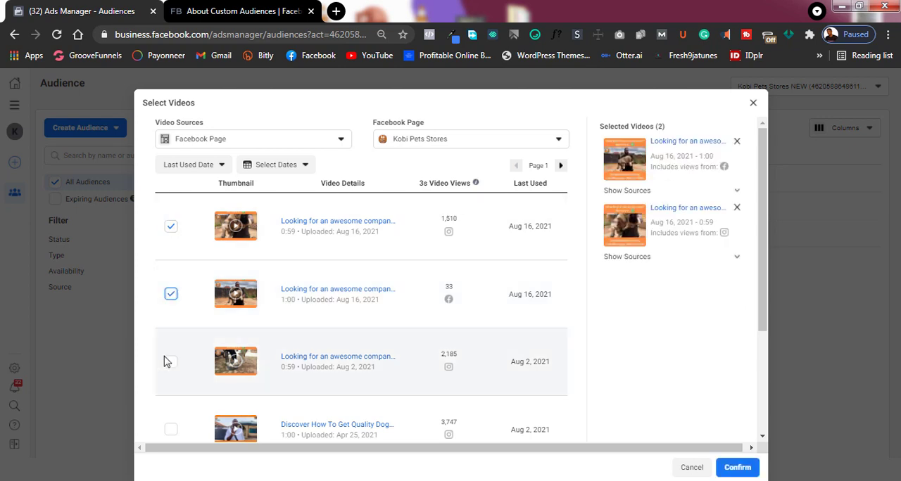
click(170, 362)
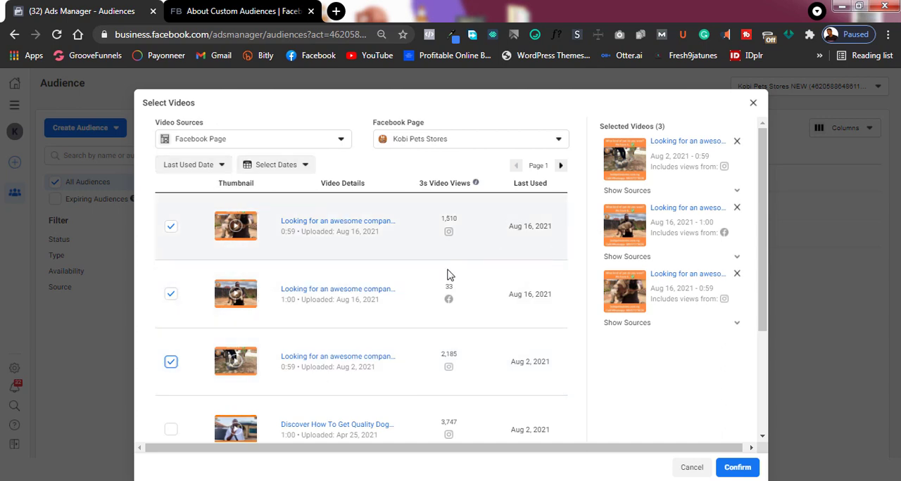
scroll(445, 243, down, 1)
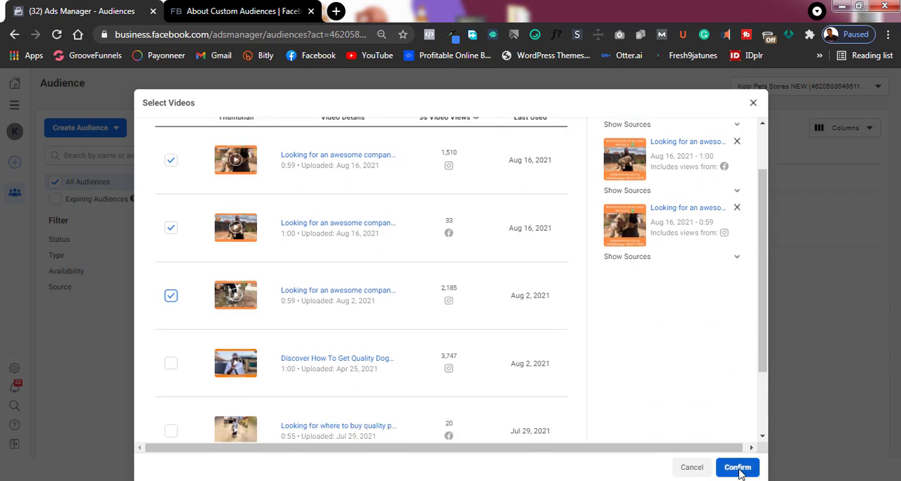
click(738, 470)
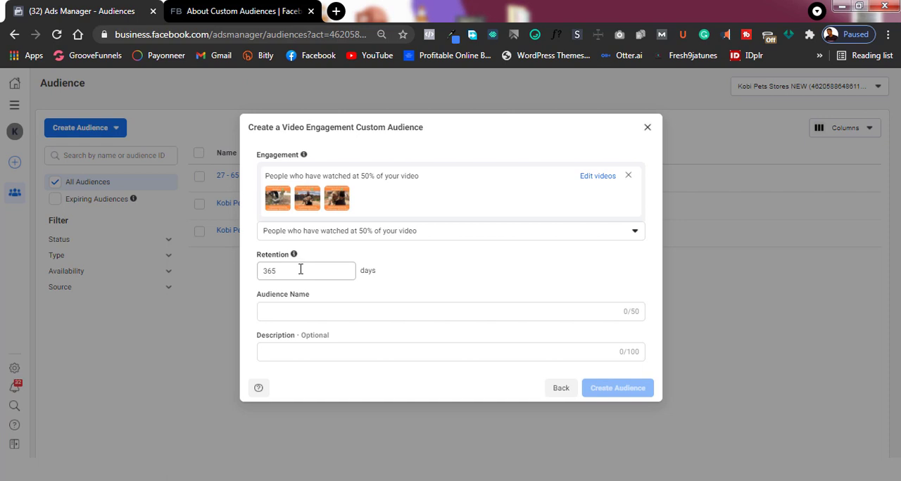
- Set the video audience's retention to 90 days
click(301, 270)
key(BackSpace)
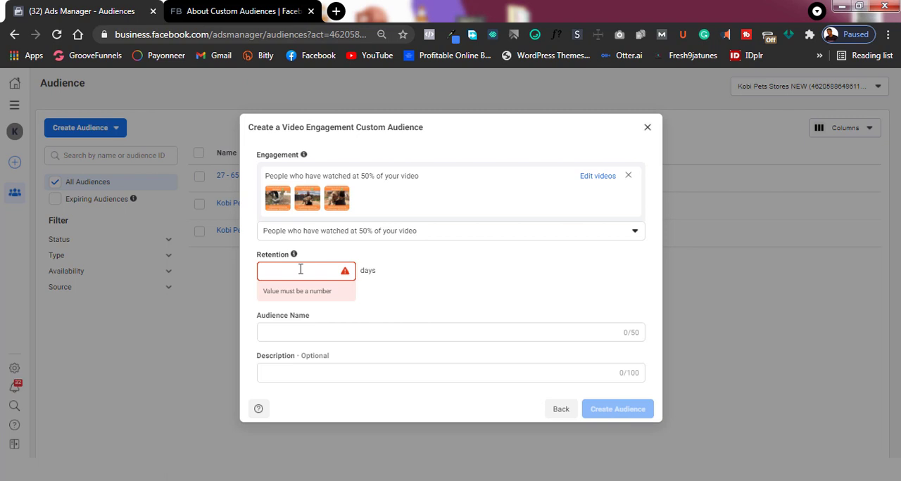
text(90)
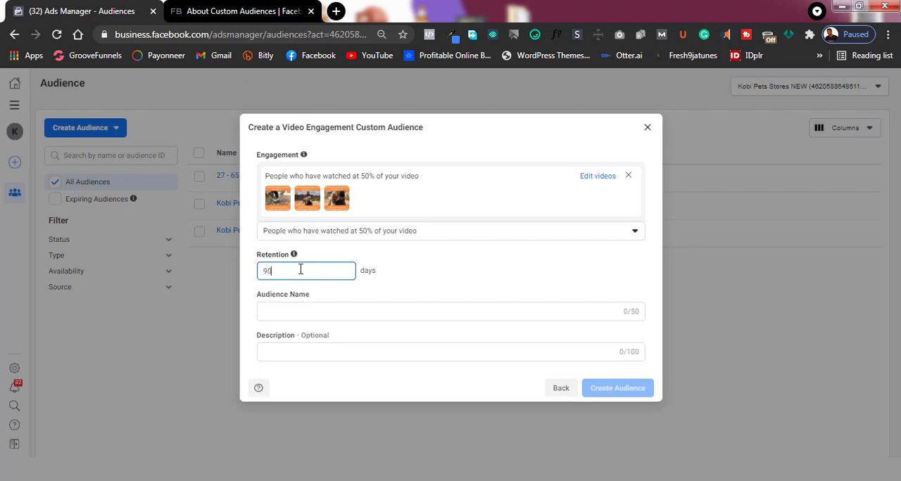
click(493, 276)
- Name the audience "test 1", create it without a description and close the creation dialog
click(328, 314)
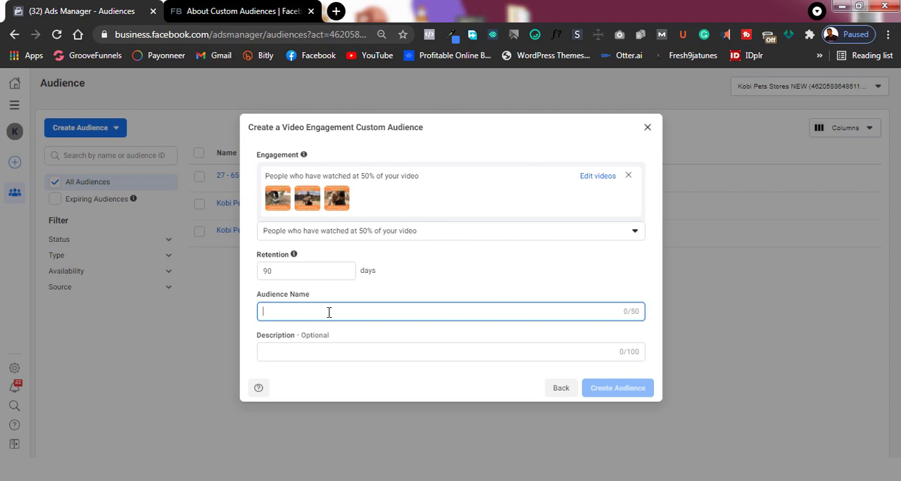
text(test 1)
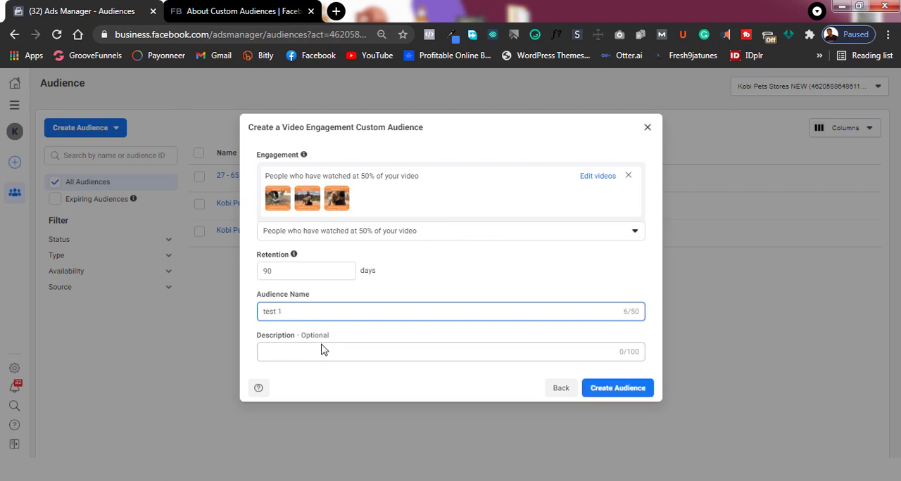
click(319, 344)
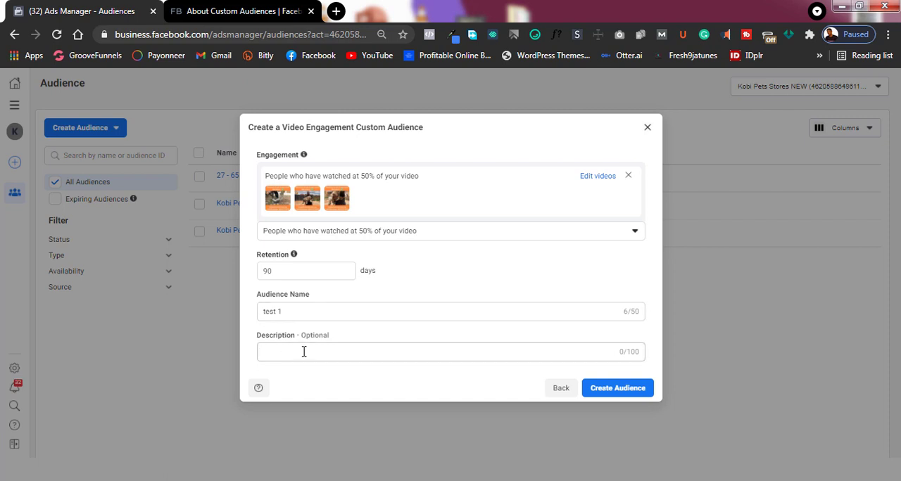
click(620, 392)
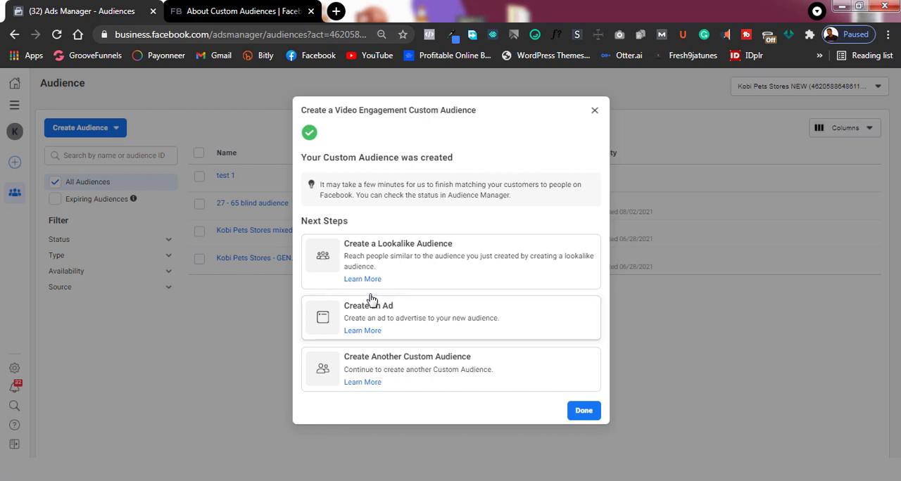
click(586, 411)
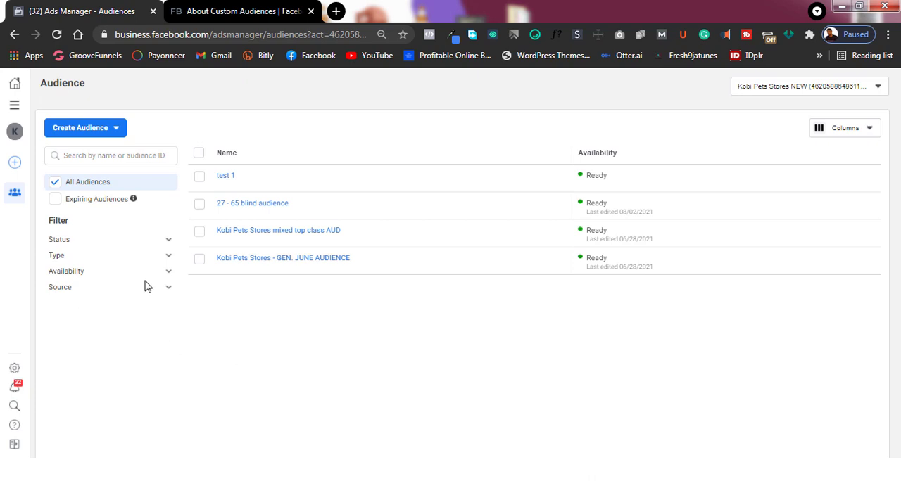
- Start creating another custom audience with Instagram account as its source
click(83, 129)
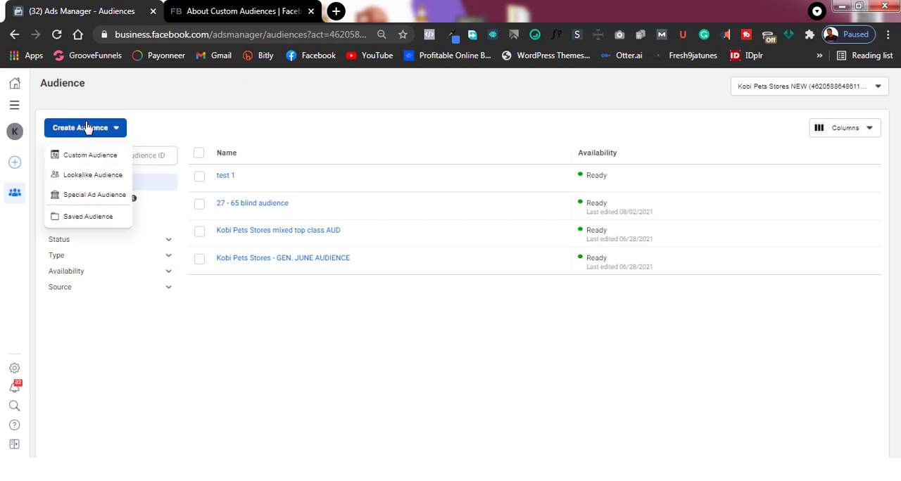
click(95, 159)
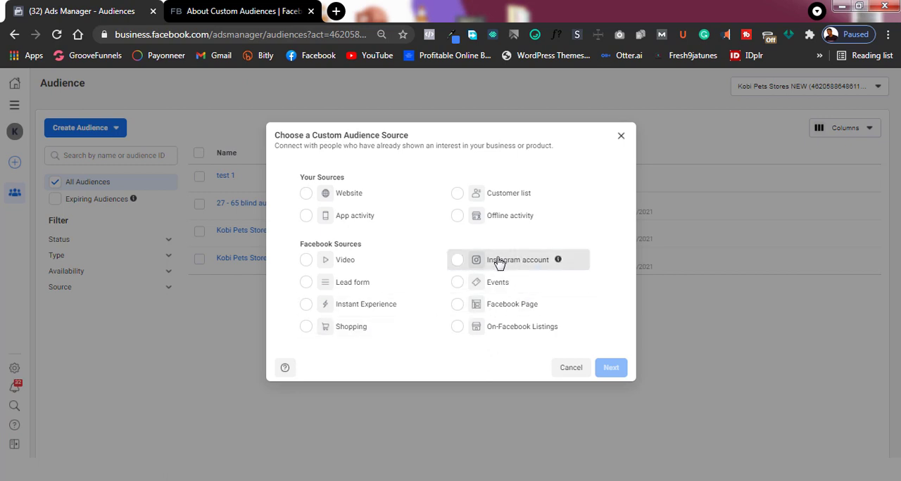
click(520, 261)
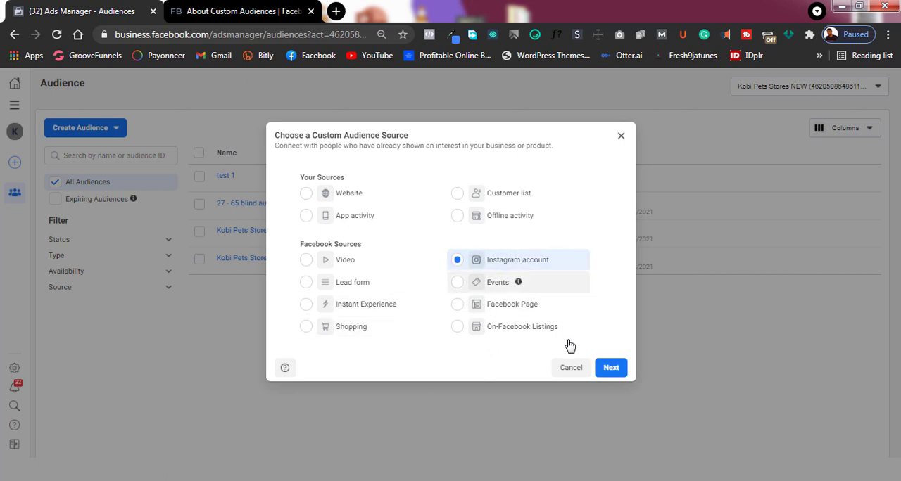
click(610, 372)
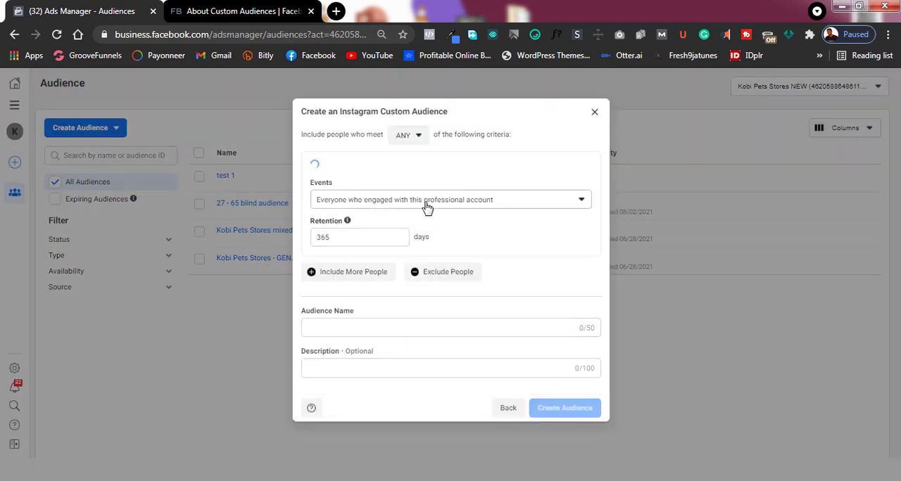
- Check the criteria-matching options without changing ANY and set the Instagram audience's source to the kobipetsstores.ng account
click(411, 130)
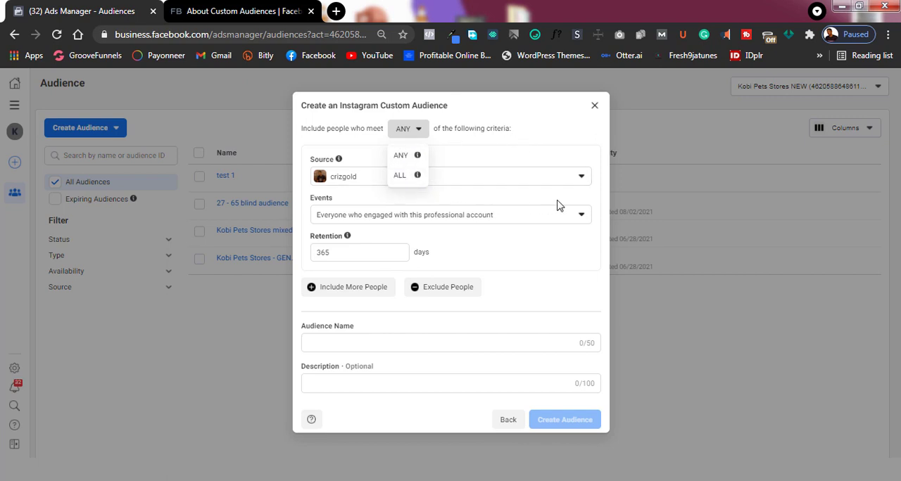
click(540, 153)
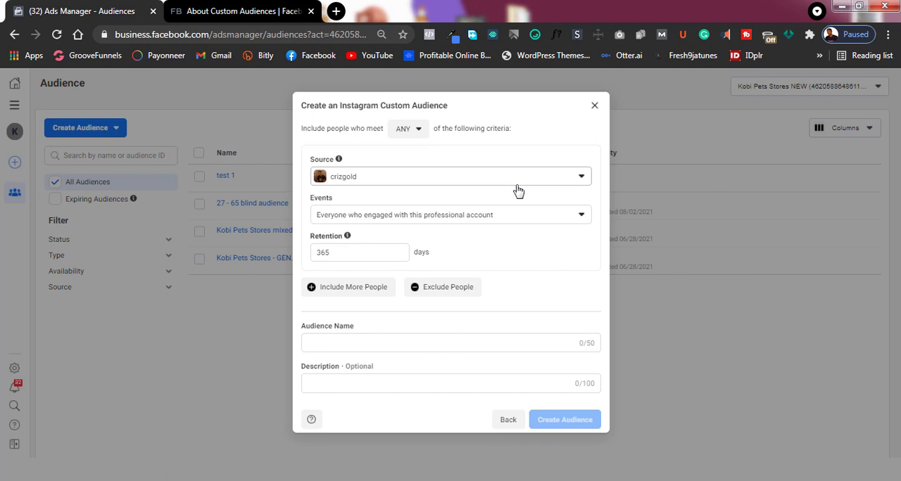
click(549, 181)
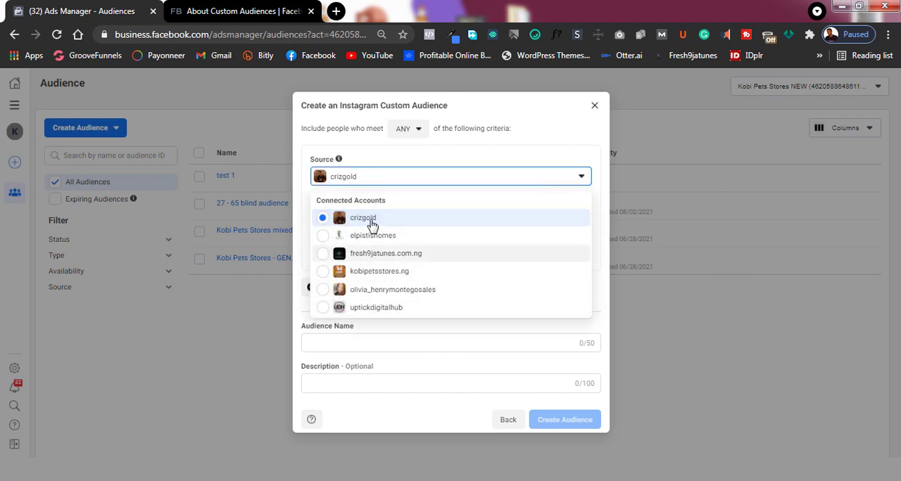
click(380, 275)
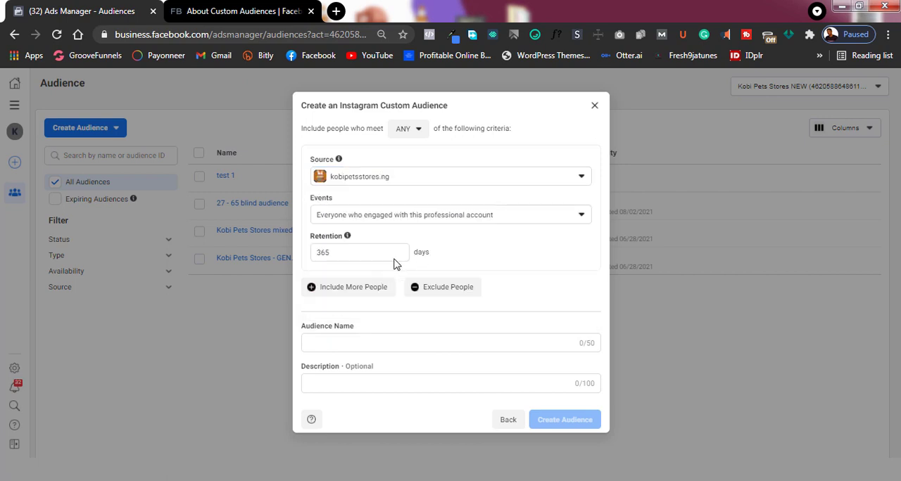
- Review the Instagram audience's event choices and retention setting, and close the dialog without creating the audience
click(446, 219)
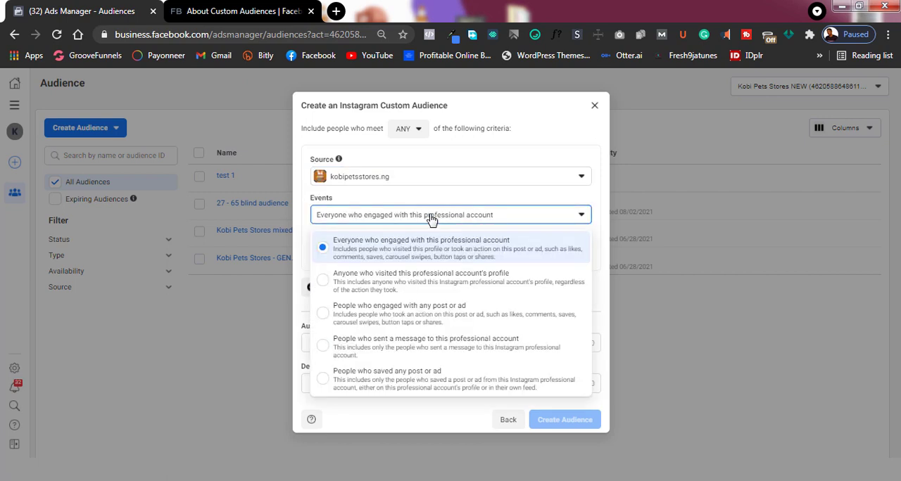
drag(430, 216, 424, 217)
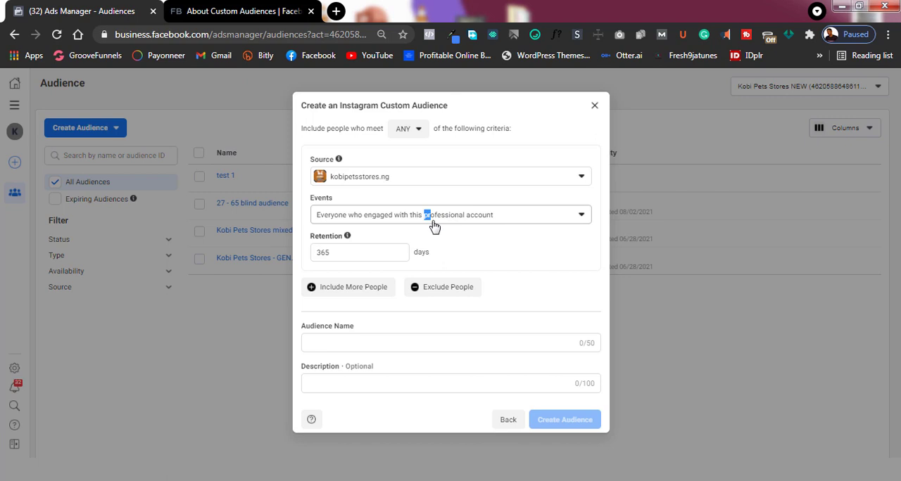
click(432, 223)
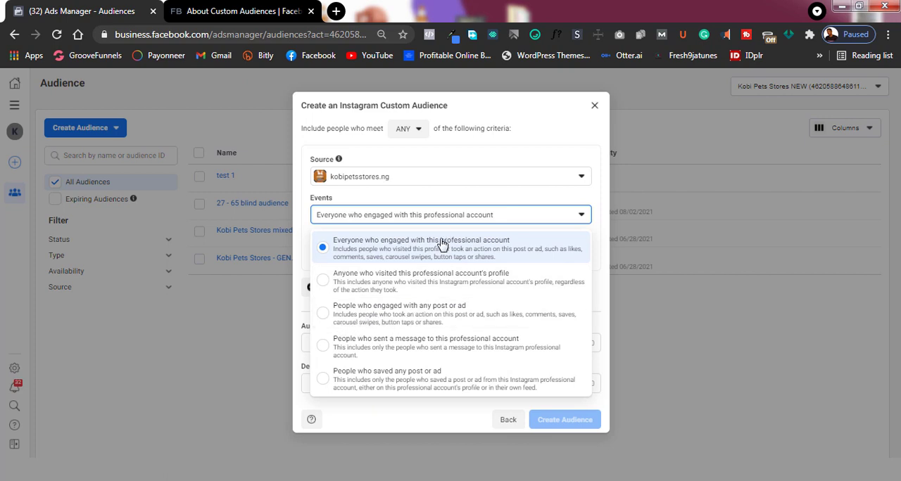
click(462, 214)
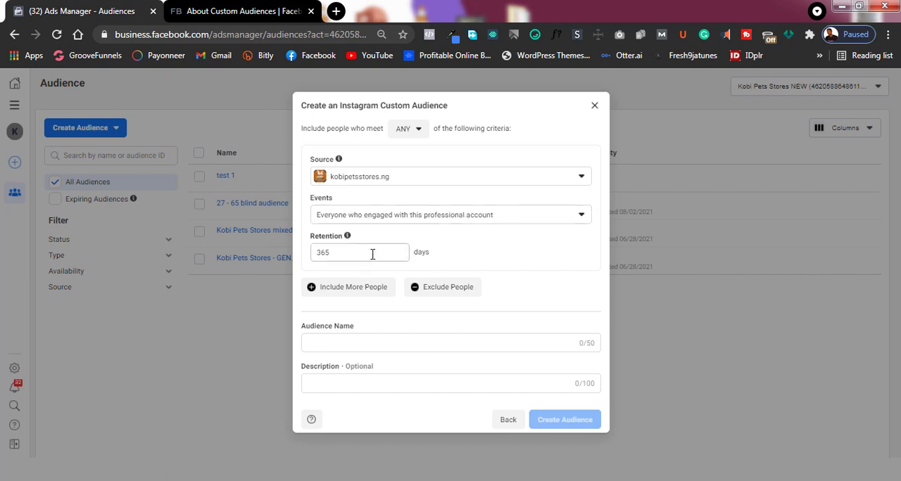
drag(373, 254, 313, 257)
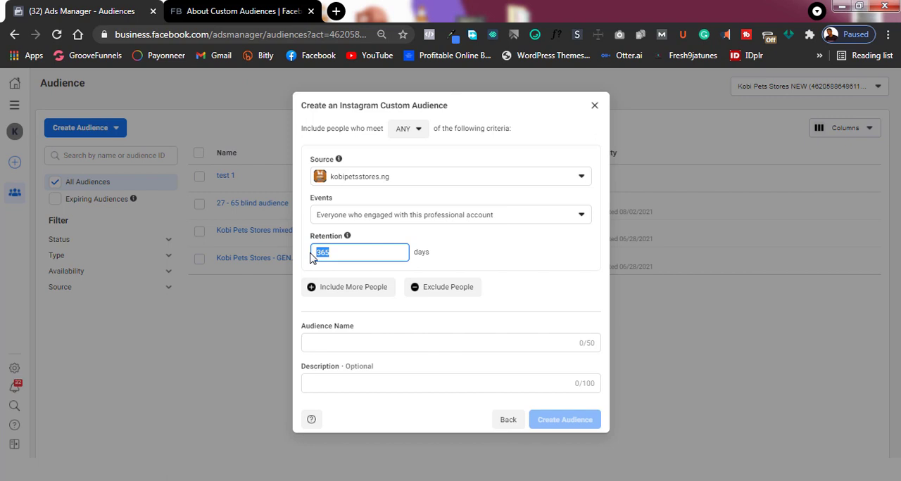
click(465, 247)
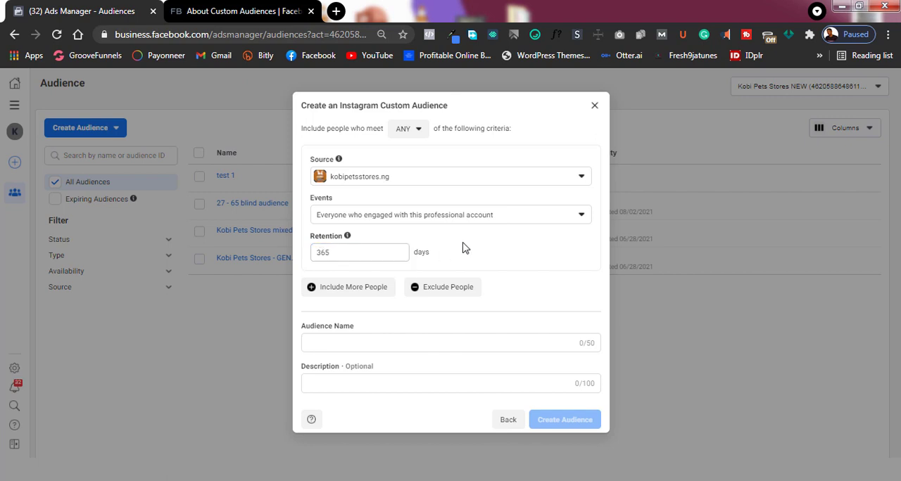
click(593, 109)
- Go to the campaigns overview in Ads Manager and create a new campaign with the Traffic objective
mouse_move(243, 260)
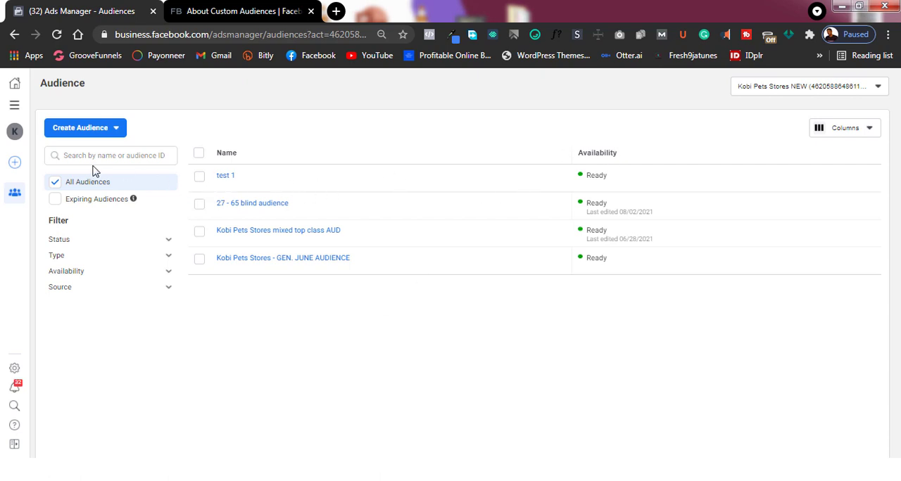
click(14, 105)
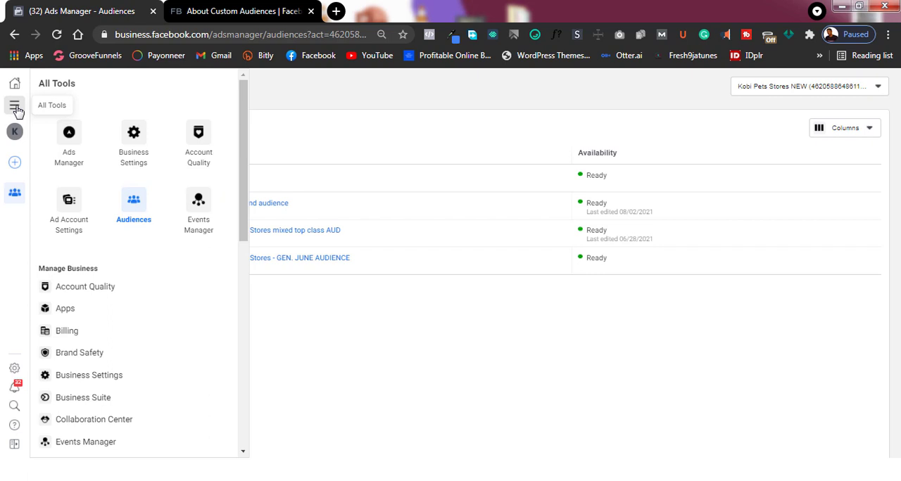
click(76, 151)
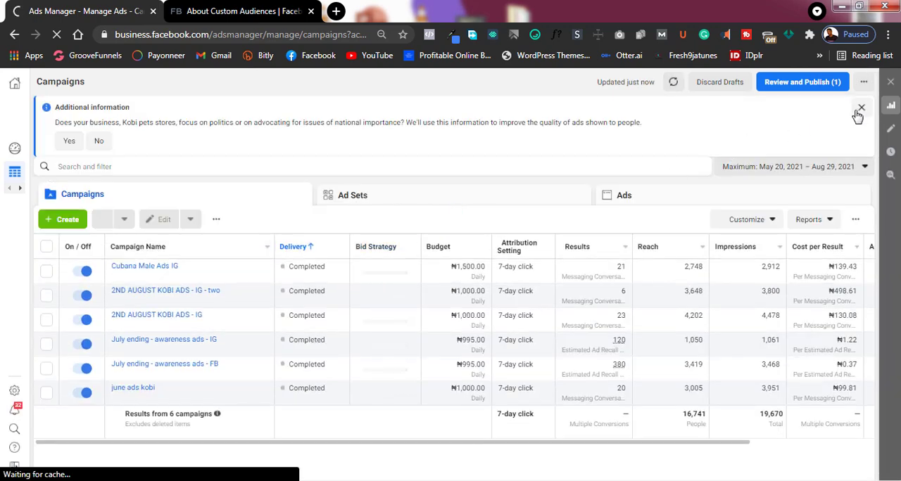
click(859, 110)
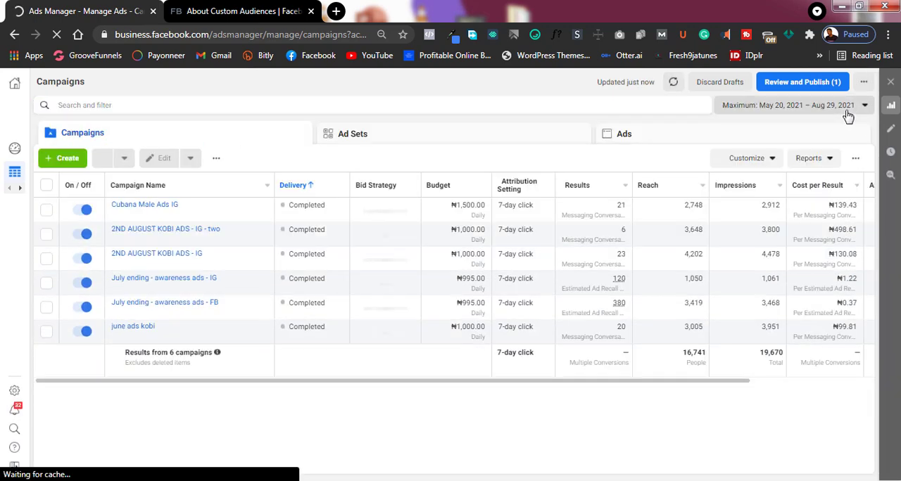
click(67, 161)
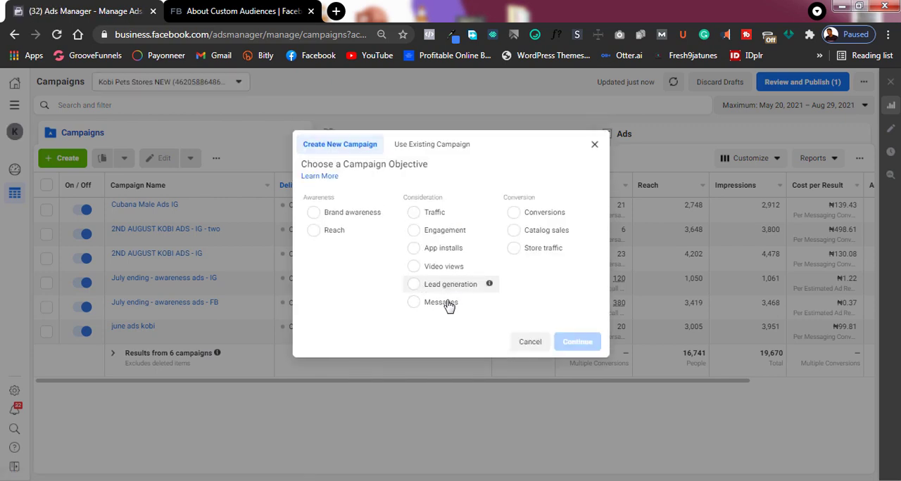
click(437, 219)
click(574, 423)
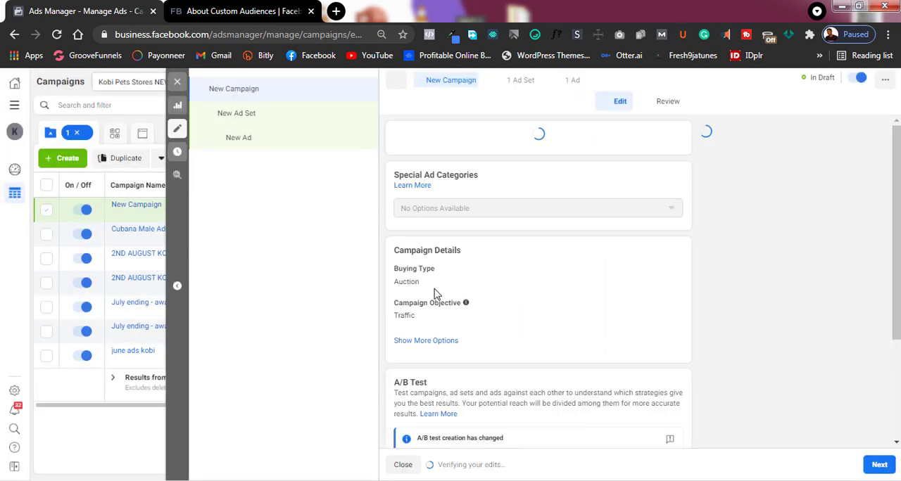
- Open the new campaign's ad set and add the existing custom audience "test 1" to its targeting
scroll(567, 348, down, 2)
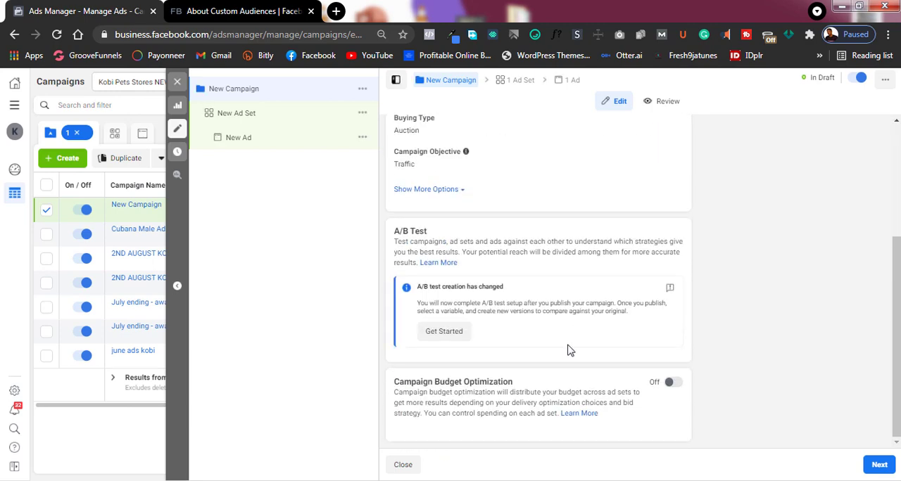
scroll(494, 340, up, 2)
scroll(514, 335, down, 3)
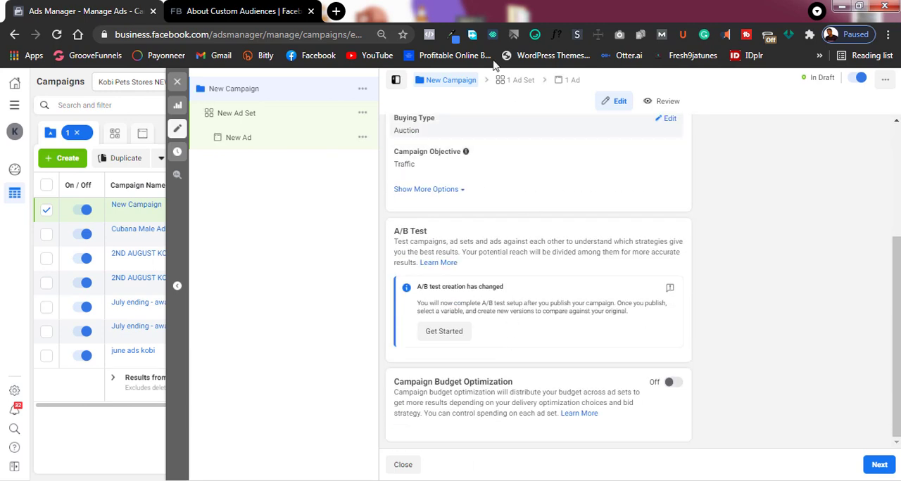
click(517, 82)
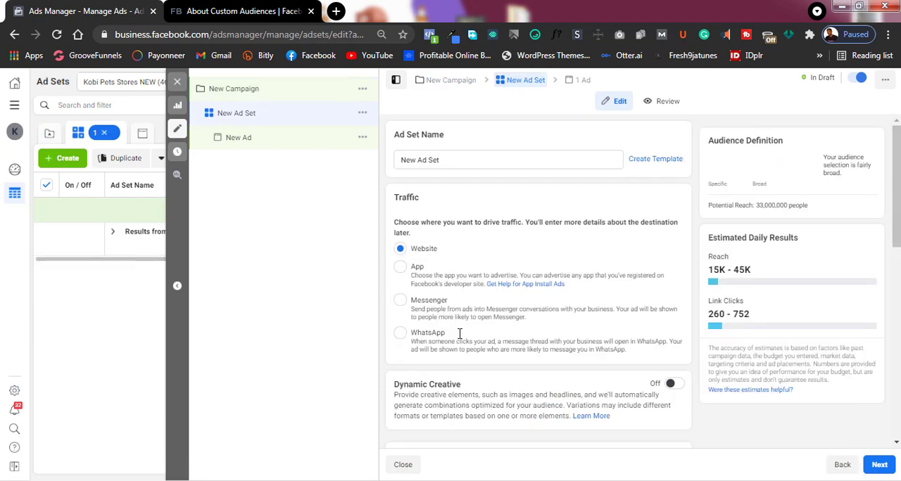
scroll(509, 227, down, 2)
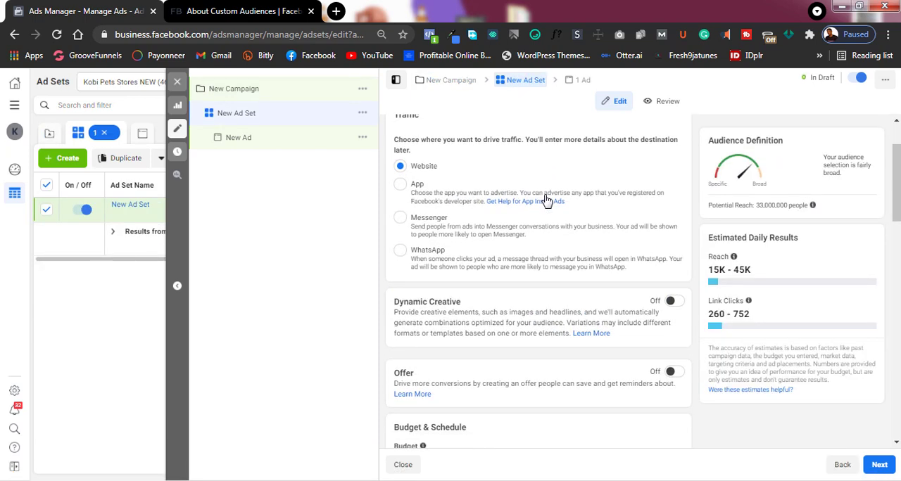
scroll(547, 202, down, 4)
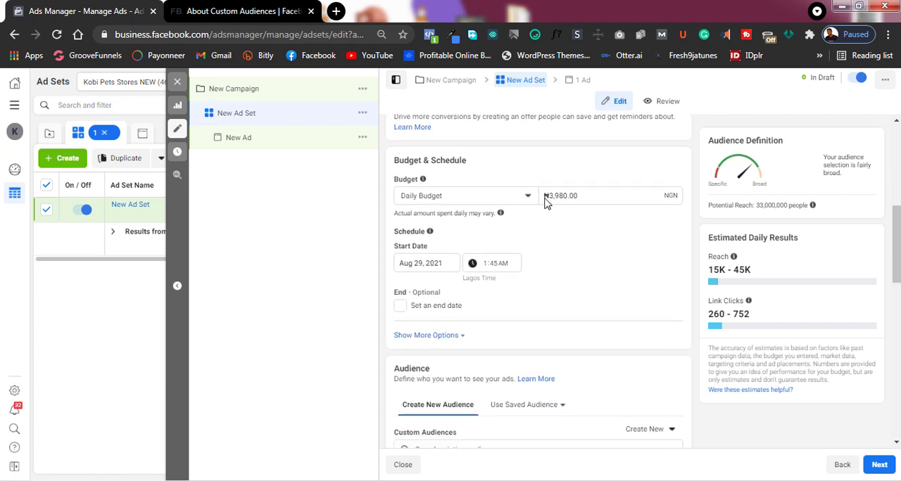
scroll(547, 202, down, 4)
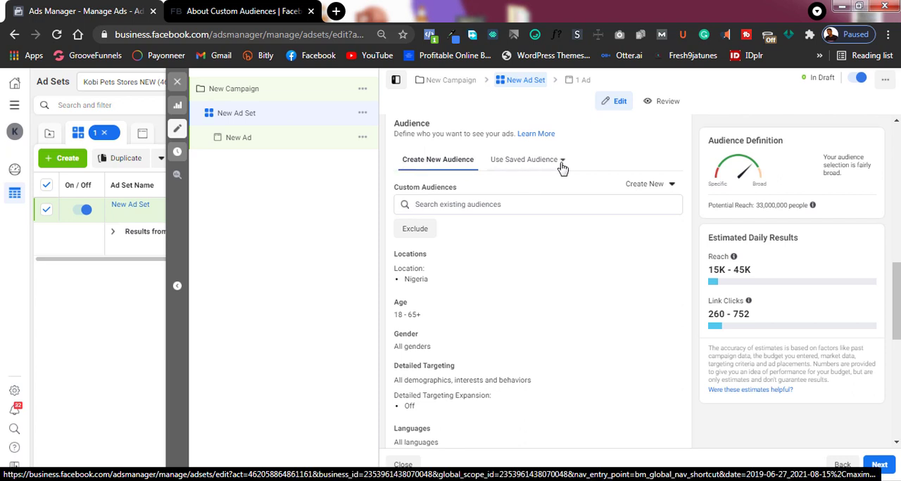
click(458, 205)
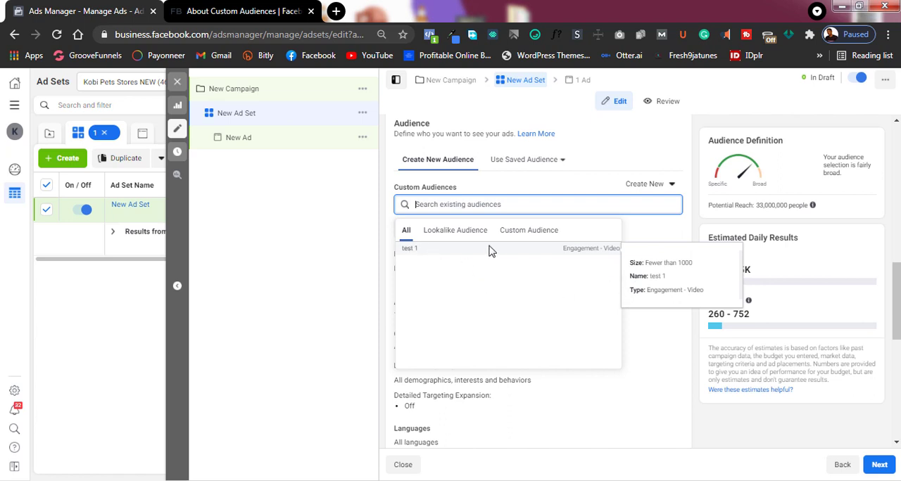
click(536, 248)
- Examine the ad set's potential reach and estimated daily results, along with its placement, delivery, budget and traffic settings
scroll(687, 284, down, 4)
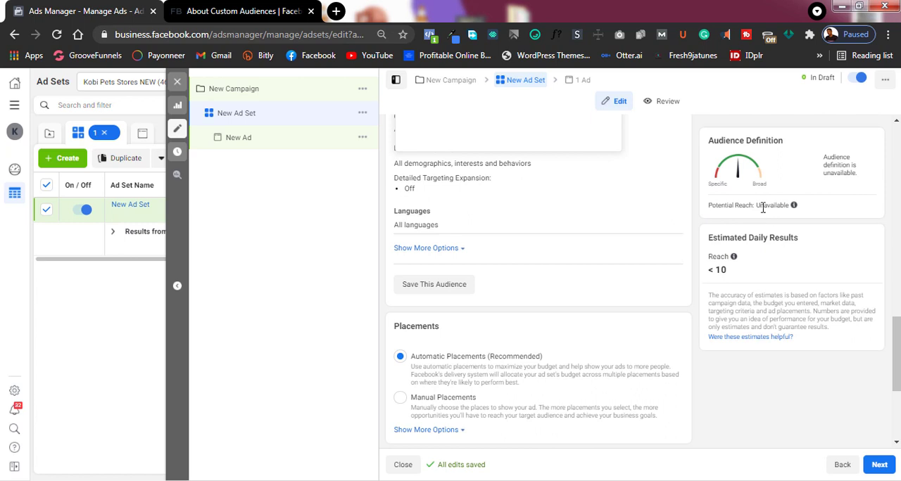
drag(760, 207, 798, 207)
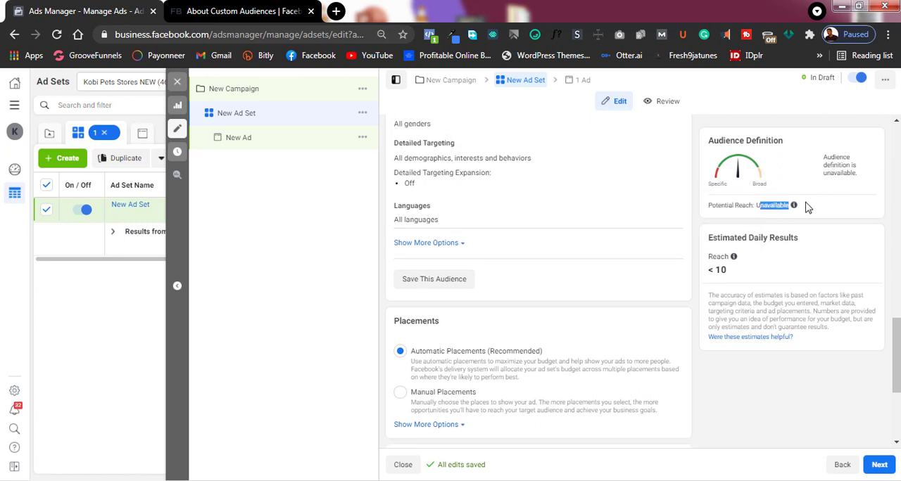
click(815, 207)
scroll(551, 257, down, 3)
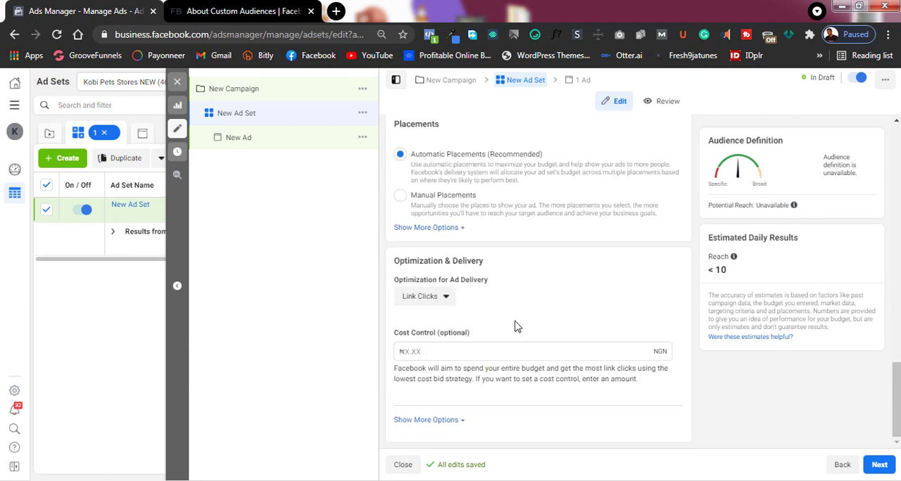
scroll(516, 326, up, 10)
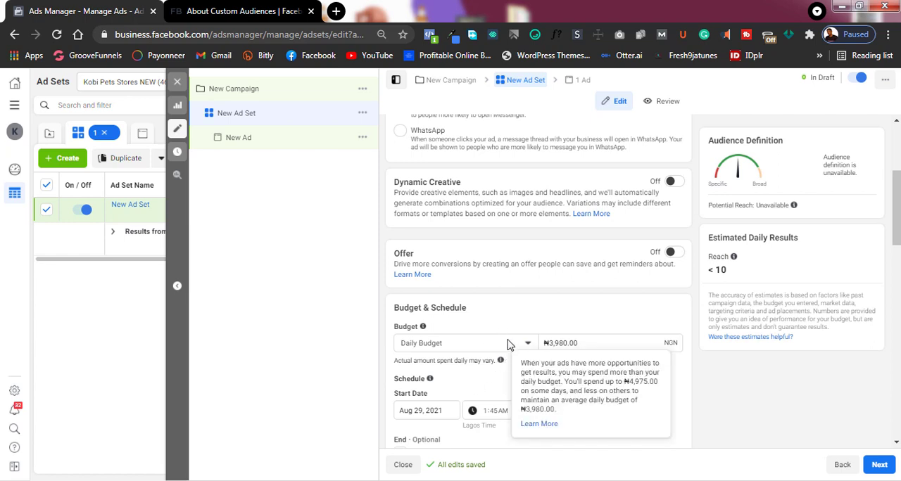
scroll(493, 331, up, 2)
scroll(512, 320, down, 2)
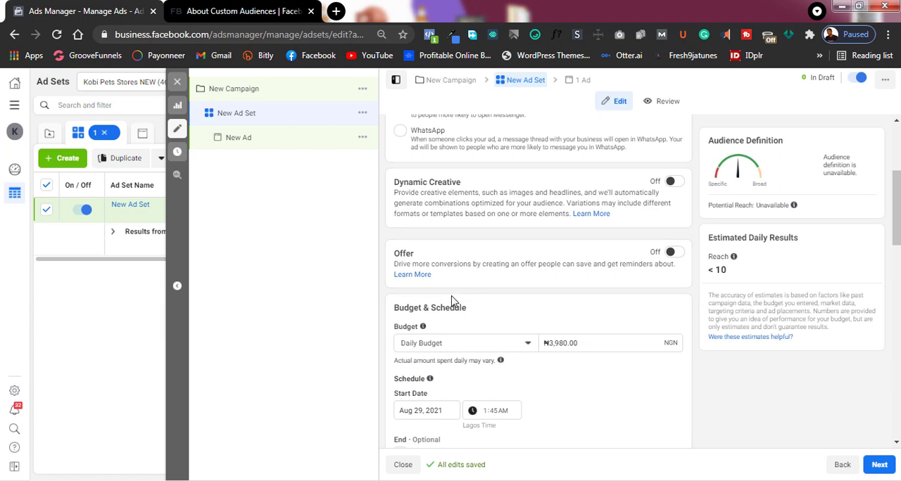
scroll(474, 298, down, 1)
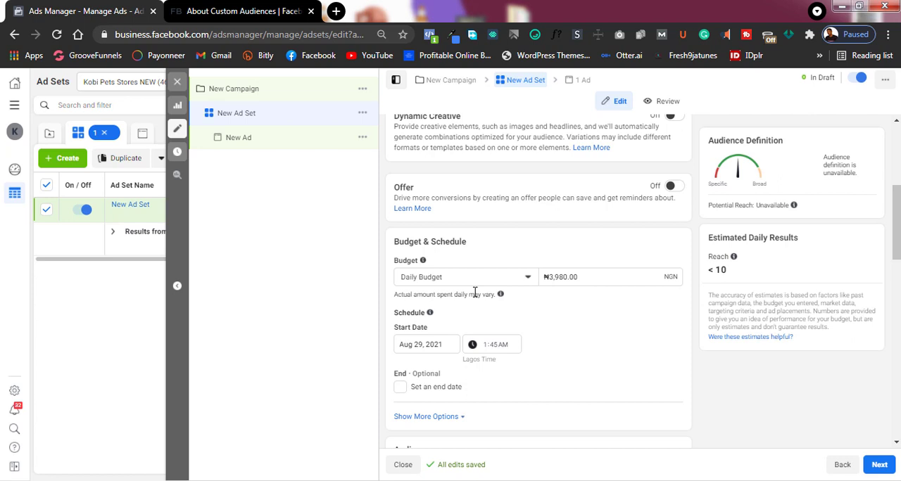
scroll(609, 274, up, 3)
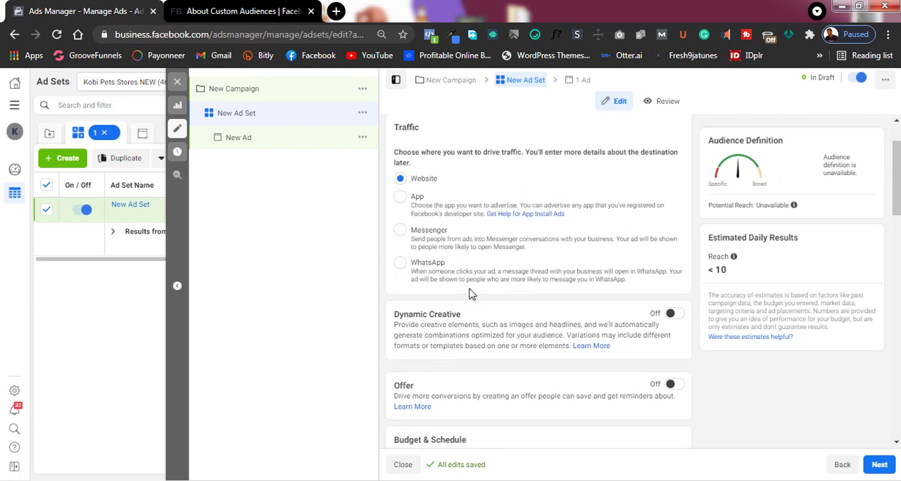
scroll(471, 294, up, 1)
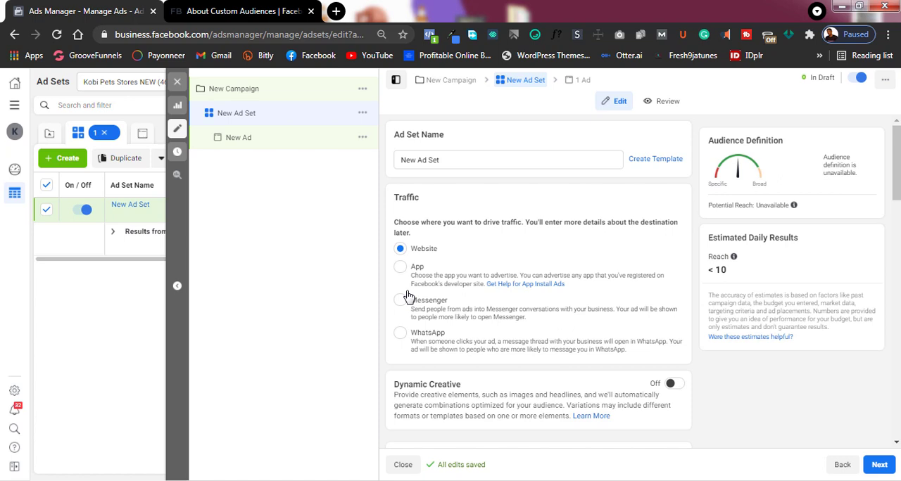
scroll(407, 290, down, 1)
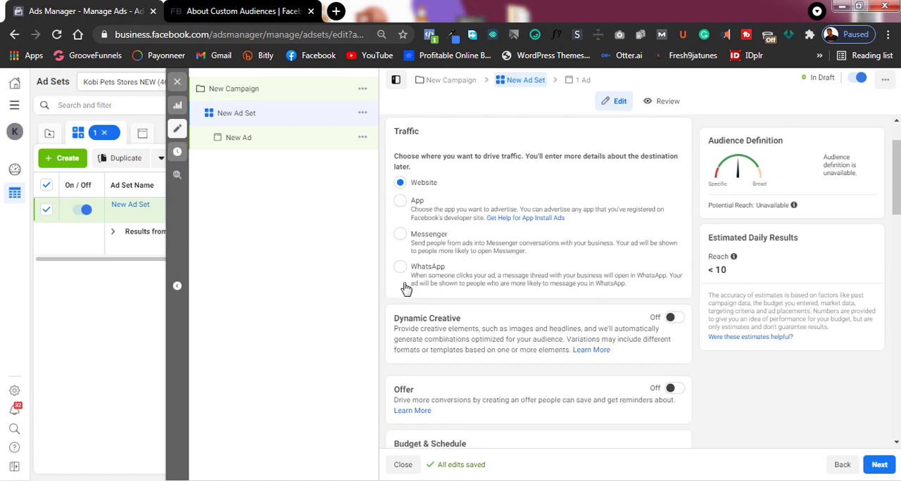